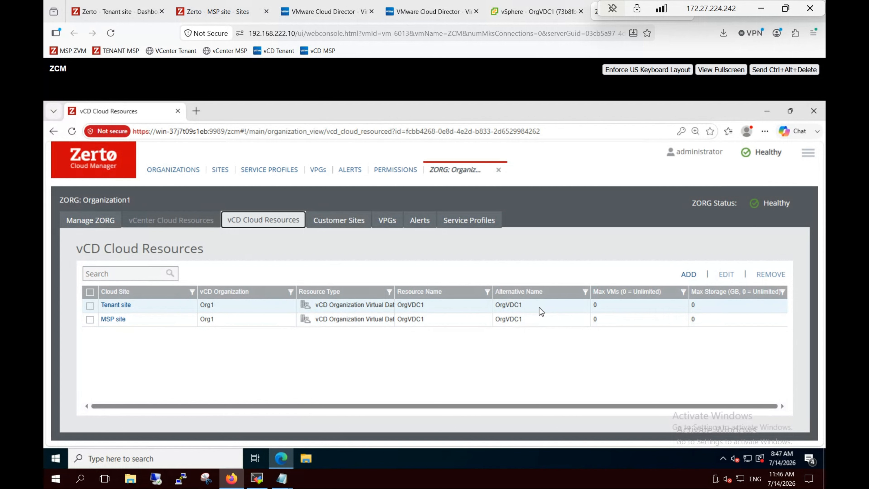
- Bring up the Org1 virtual applications page in VMware Cloud Director
left_click(282, 16)
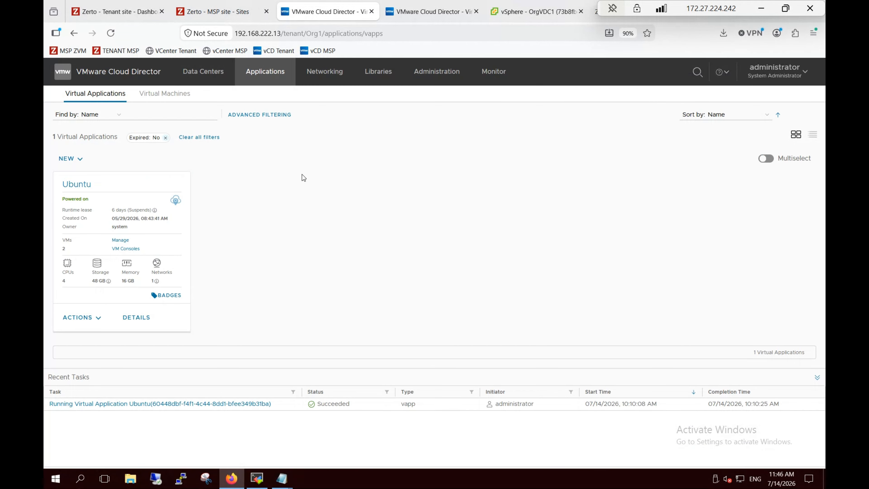
- Reset the page zoom and compare vApps on both sites; the tenant site has none
key("ctrl+plus")
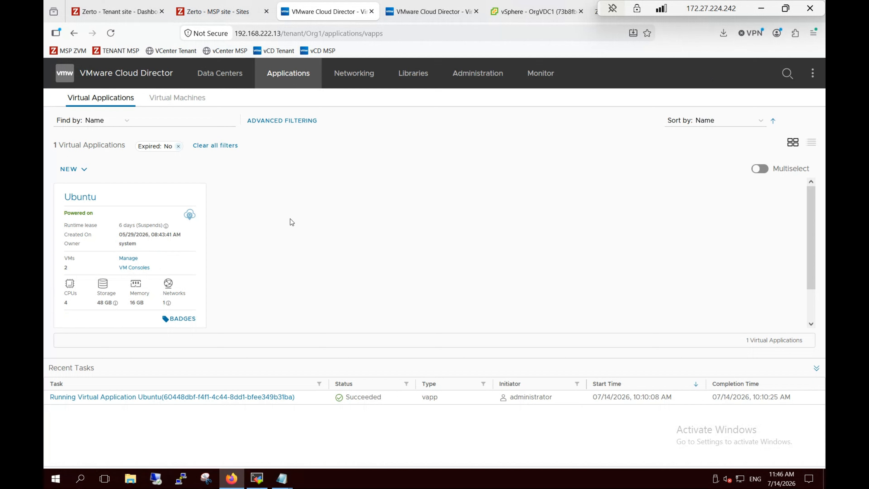
left_click(411, 12)
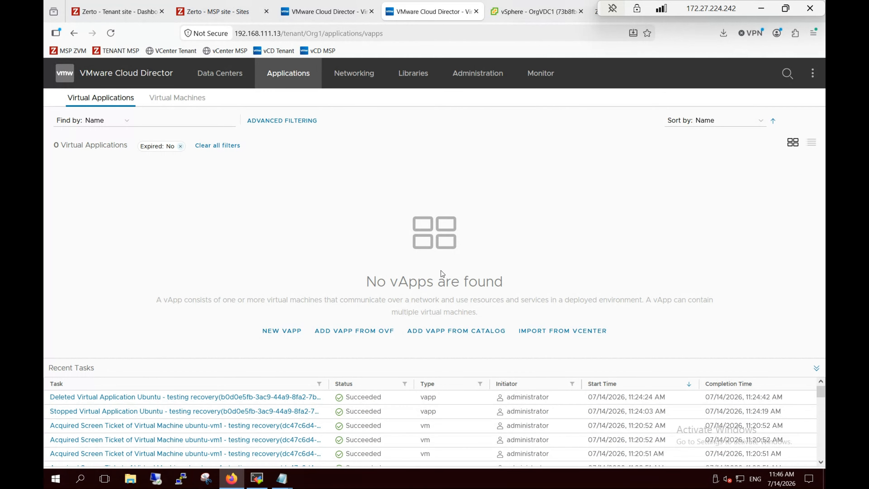
left_click(325, 6)
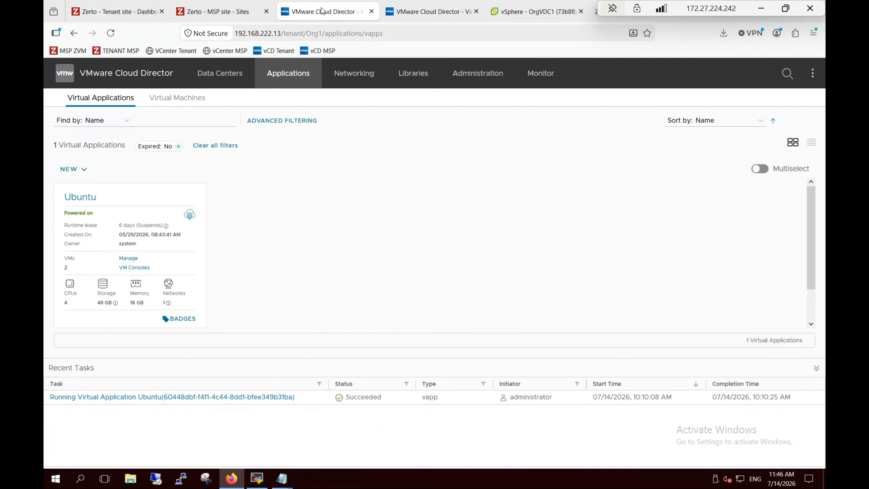
- Confirm both Ubuntu VMs are powered on, then select Org1-VDC-VDC in Zerto's VPG list
left_click(88, 200)
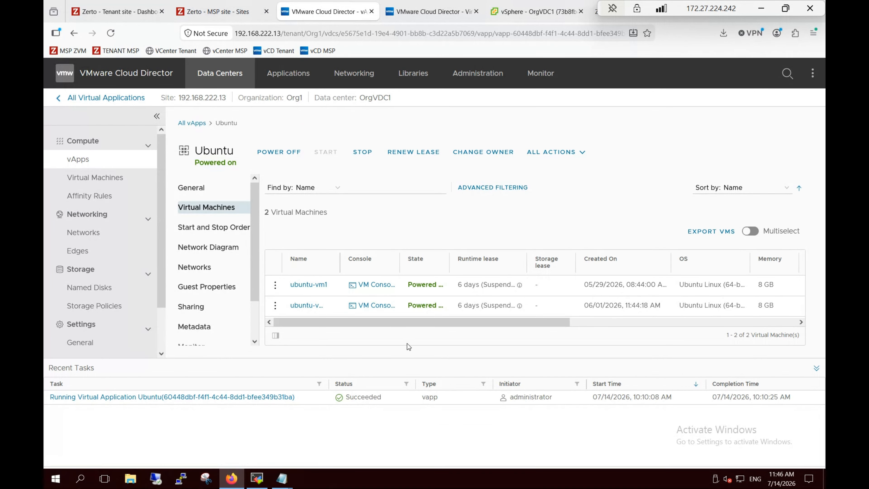
key("ctrl+minus")
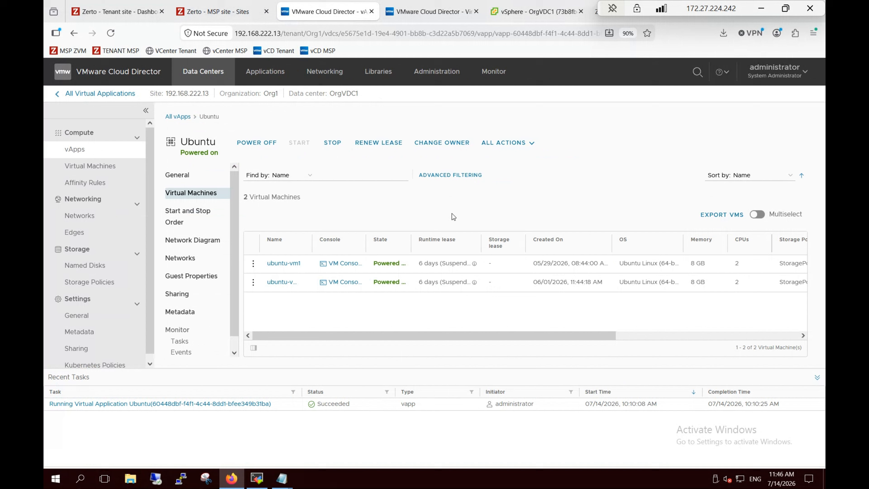
left_click_drag(311, 240, 330, 241)
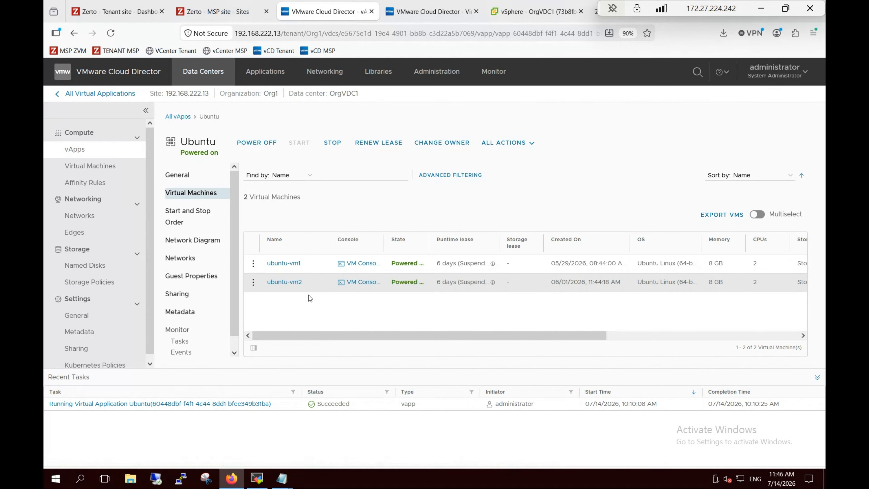
left_click(428, 238)
left_click_drag(449, 239, 450, 240)
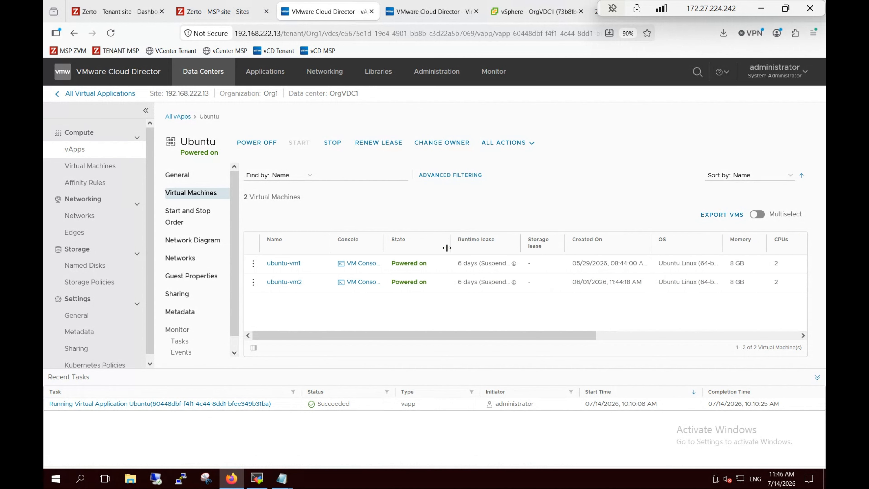
left_click(208, 11)
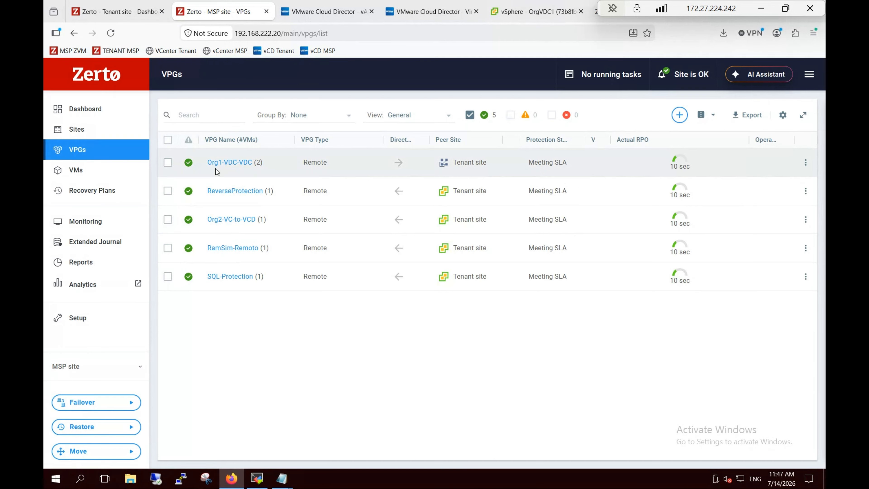
left_click(168, 163)
- Edit Org1-VDC-VDC and step through General and VMs to the Replication page
left_click(806, 162)
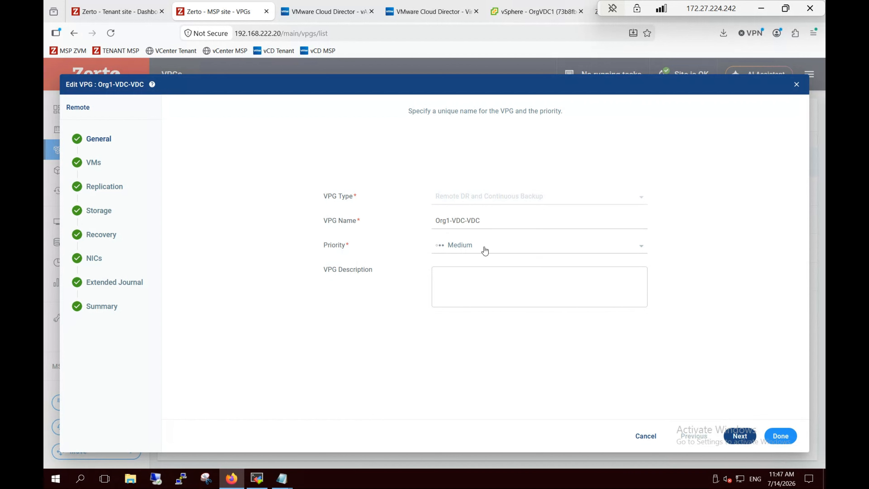
left_click(740, 436)
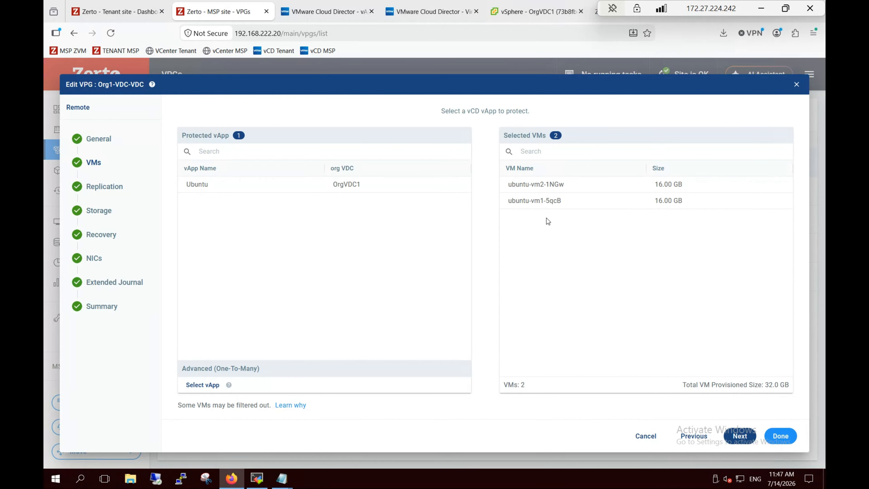
left_click(740, 438)
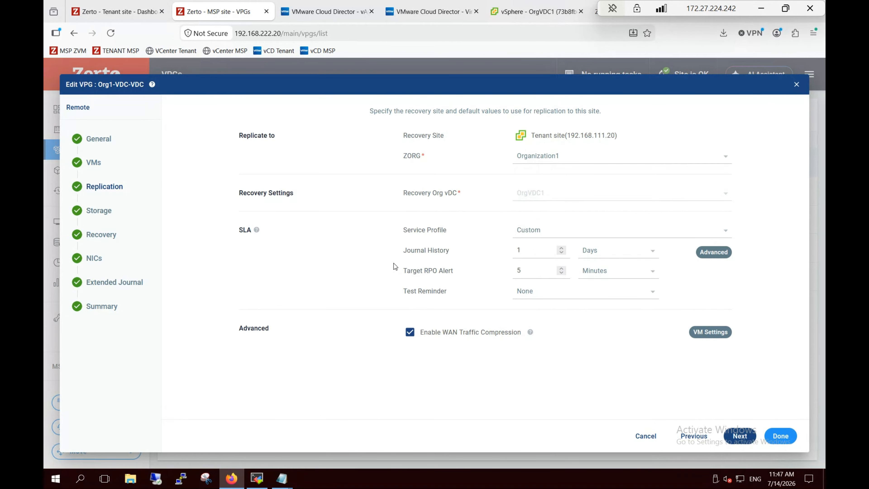
- Keep Organization1 and ubuntu-vm2-1NGw's per-VM journal settings unchanged, moving on to Storage
left_click(618, 160)
left_click(618, 160)
left_click(708, 334)
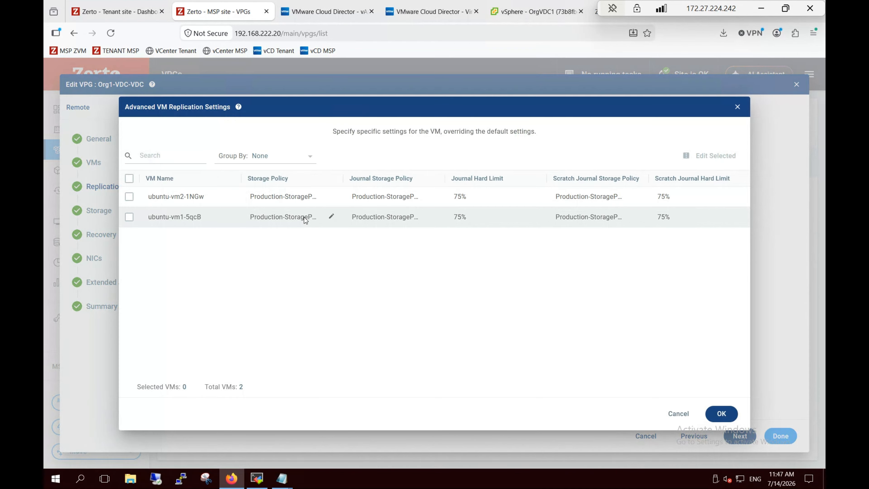
left_click(130, 197)
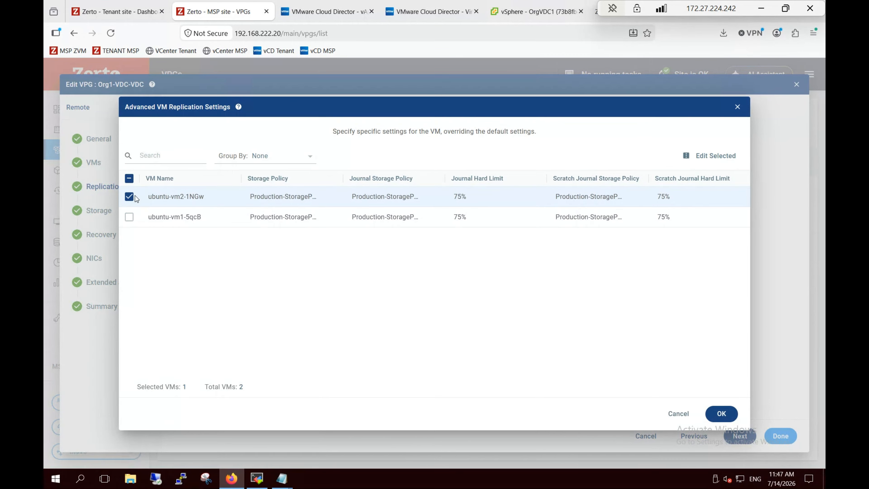
left_click(717, 155)
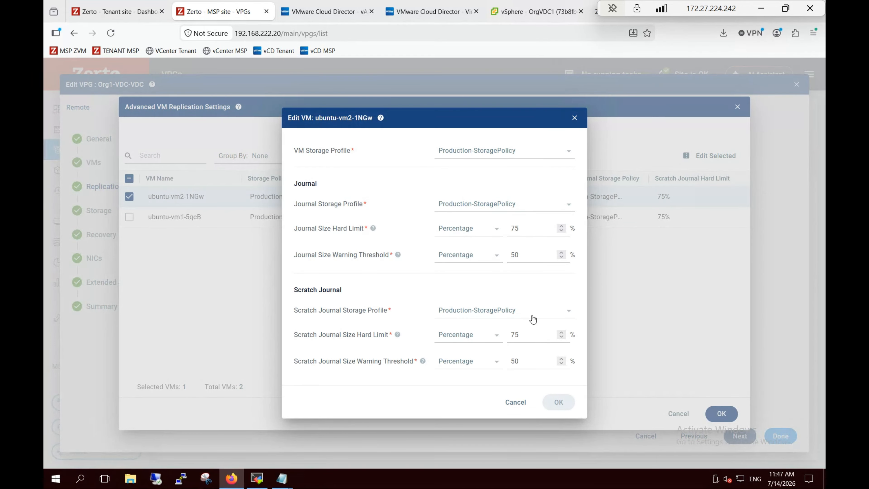
left_click(516, 402)
left_click(678, 413)
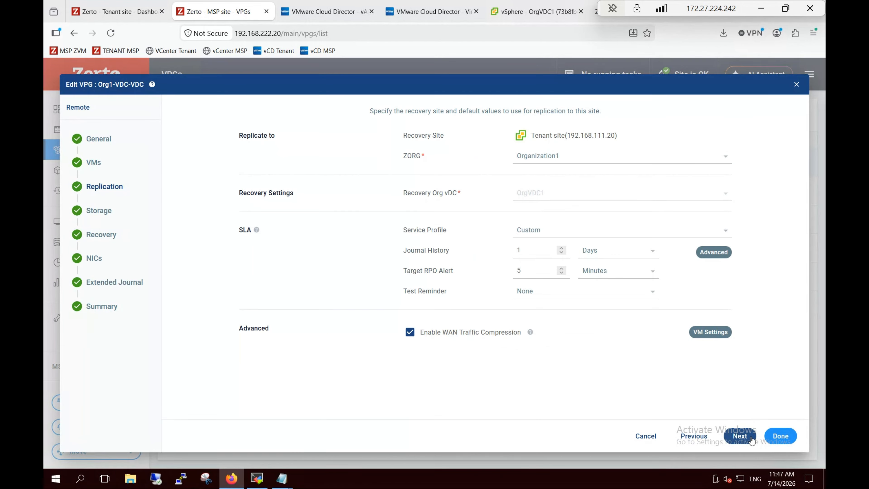
left_click(740, 436)
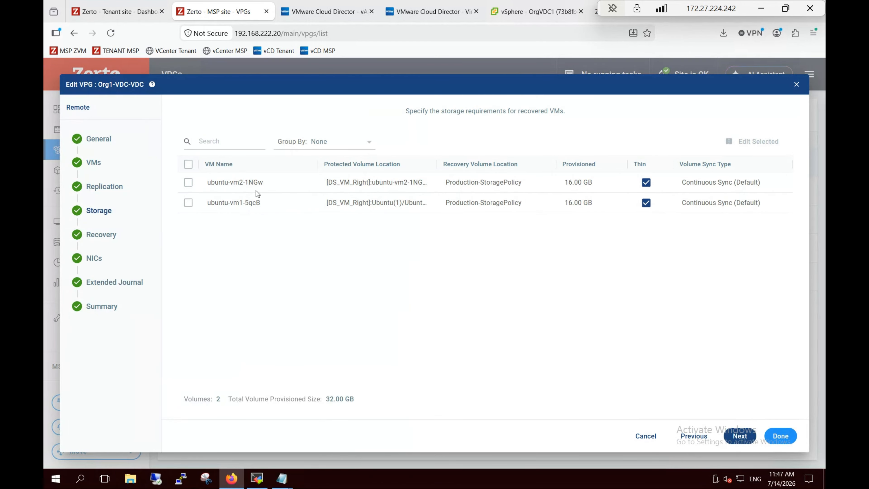
- Leave ubuntu-vm2-1NGw's recovery volumes unchanged and move on to Recovery
left_click(188, 183)
left_click(763, 142)
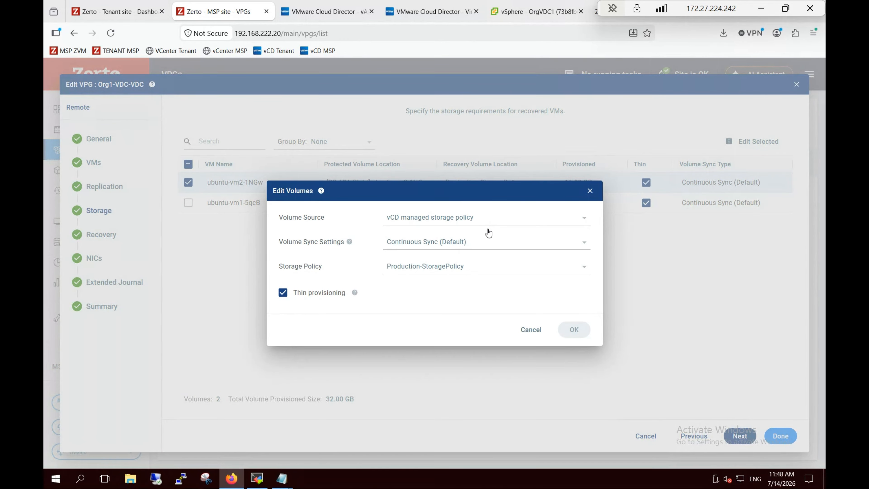
left_click(531, 329)
left_click(739, 438)
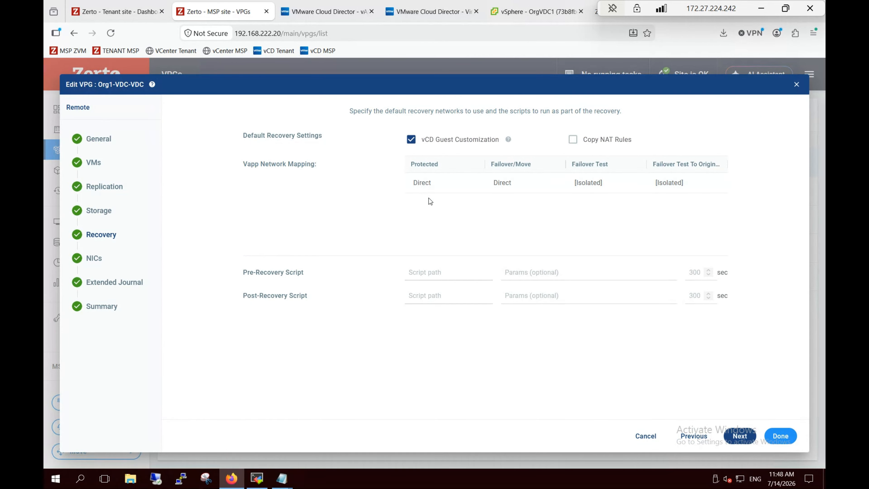
- Keep Guest Customization, Direct failover mapping and Isolated test network, moving on to NICs
mouse_move(518, 189)
mouse_move(598, 194)
mouse_move(684, 189)
left_click(740, 436)
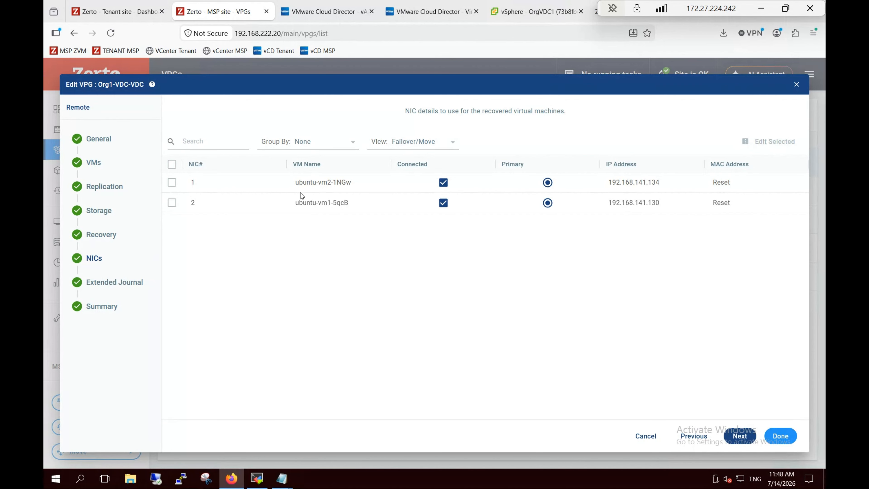
- Leave NIC 1 of ubuntu-vm2-1NGw unchanged and discard the VPG edit
left_click(172, 182)
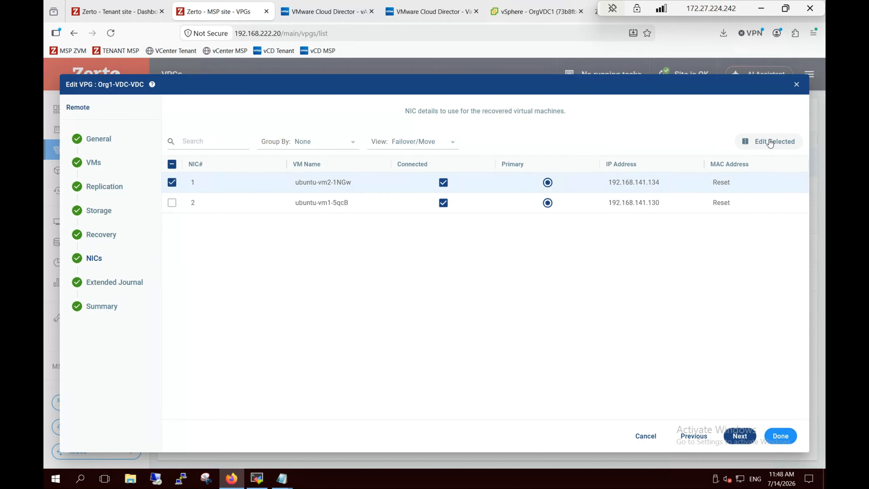
left_click(770, 141)
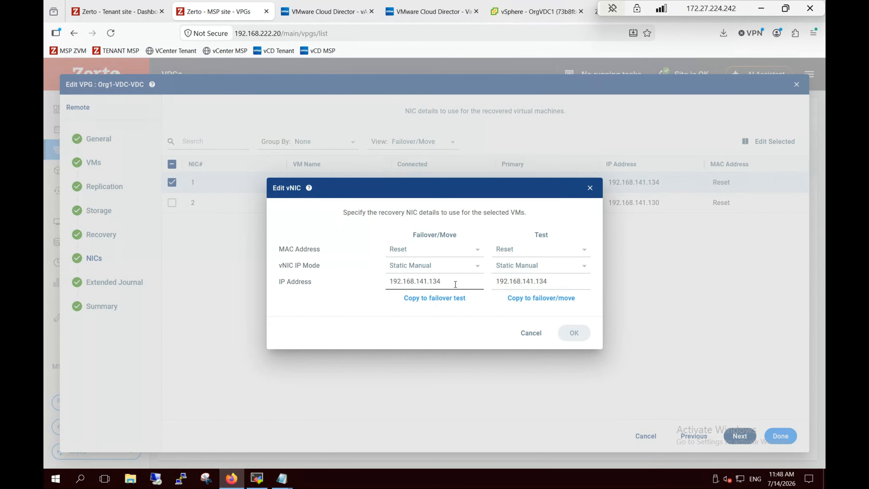
left_click(526, 333)
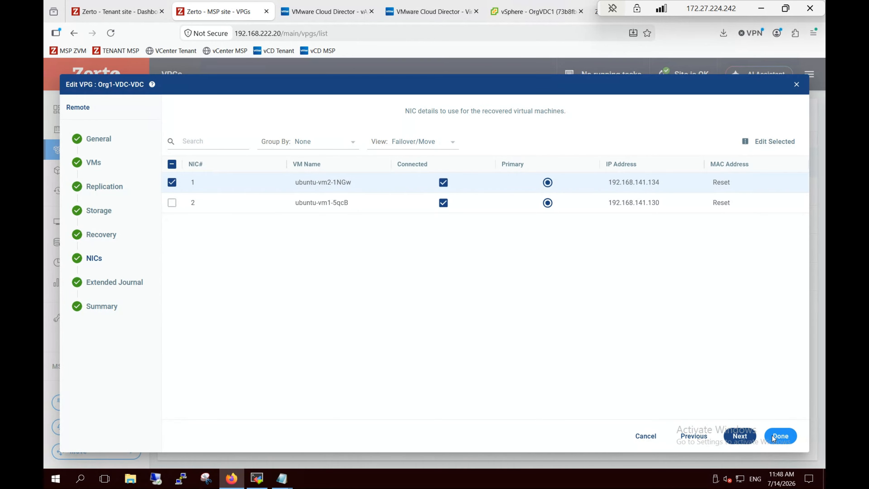
left_click(743, 436)
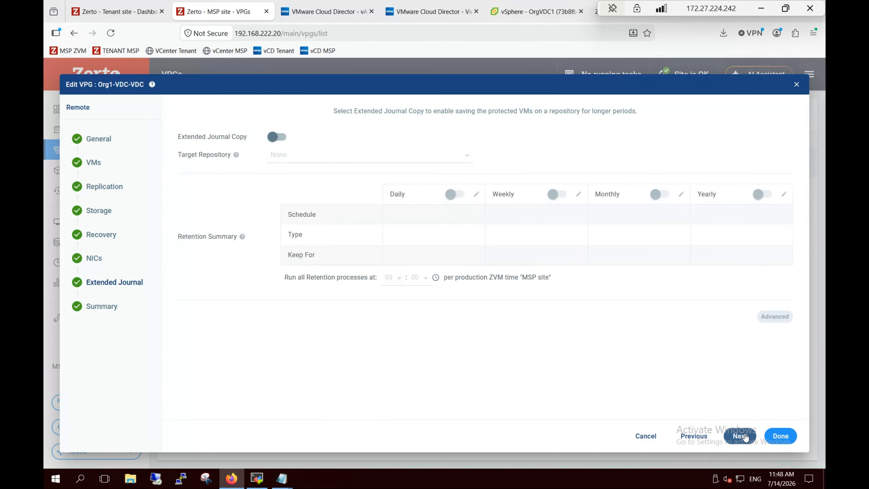
left_click(646, 436)
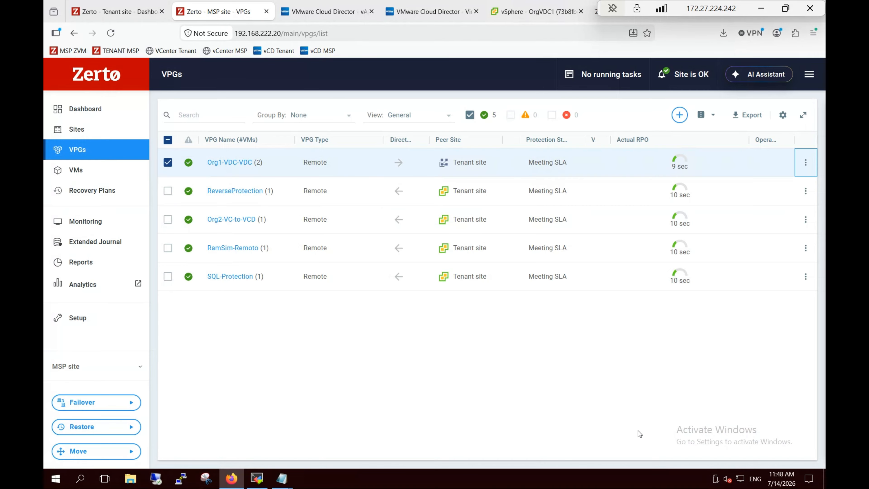
- Start a Live failover of Org1-VDC-VDC using the 11:49:29 AM checkpoint
left_click(91, 401)
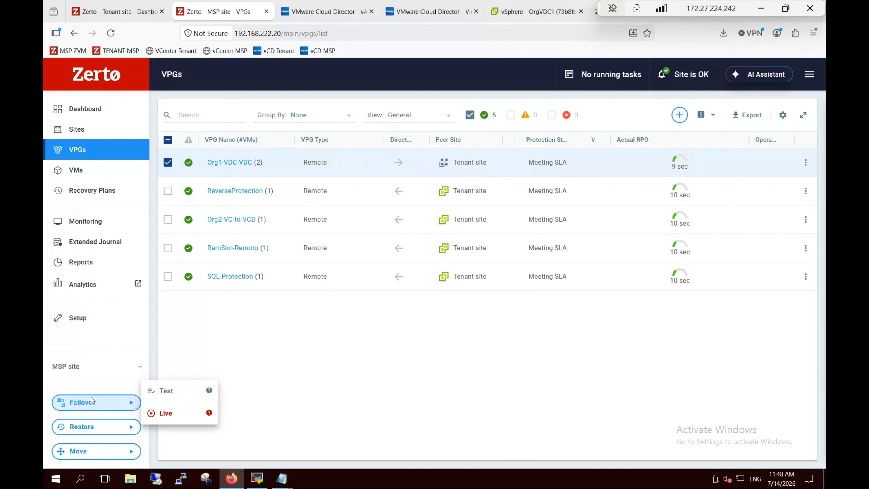
left_click(164, 413)
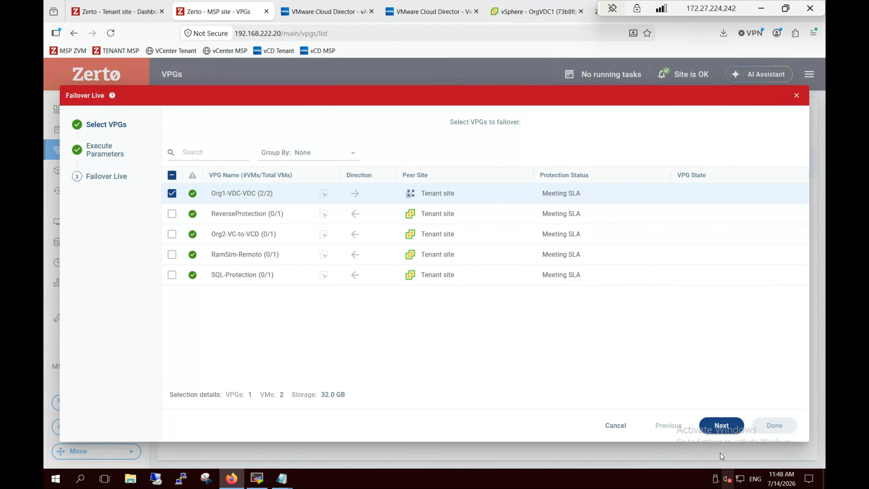
left_click(719, 426)
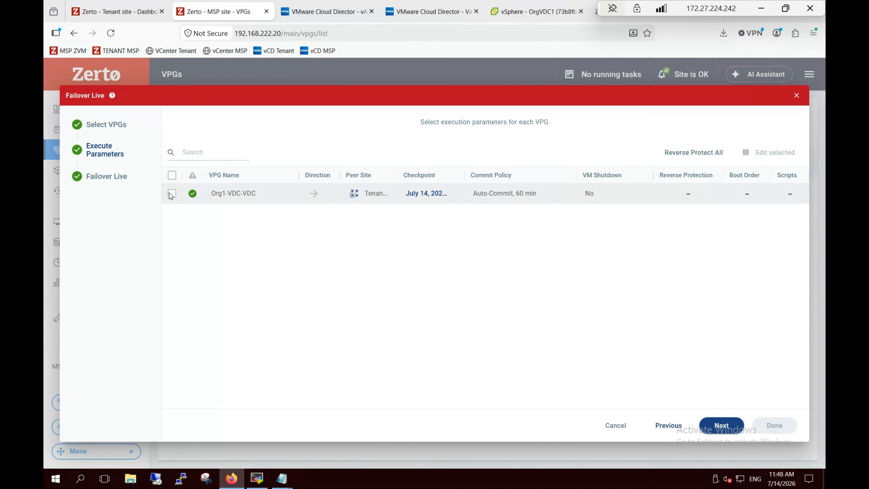
left_click(453, 193)
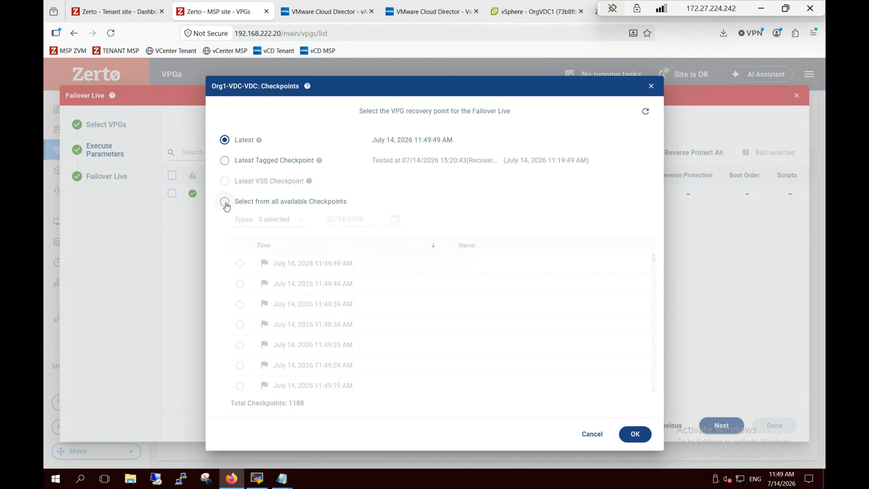
left_click(226, 203)
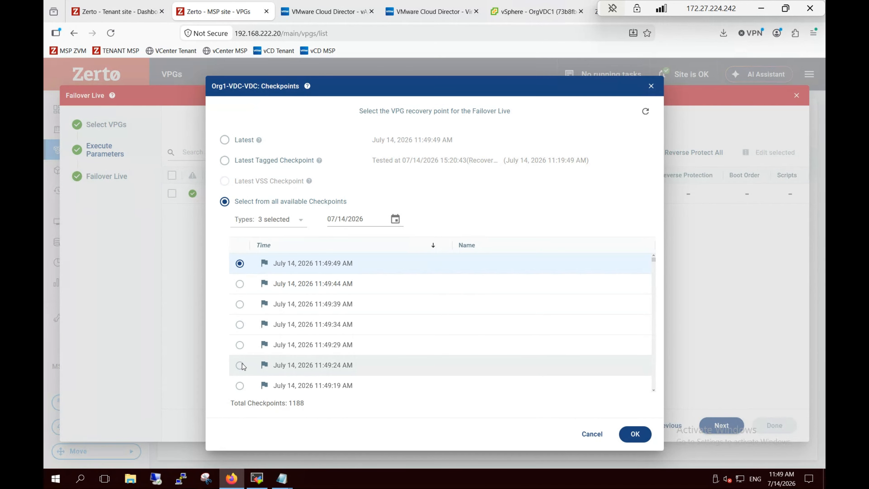
left_click(240, 345)
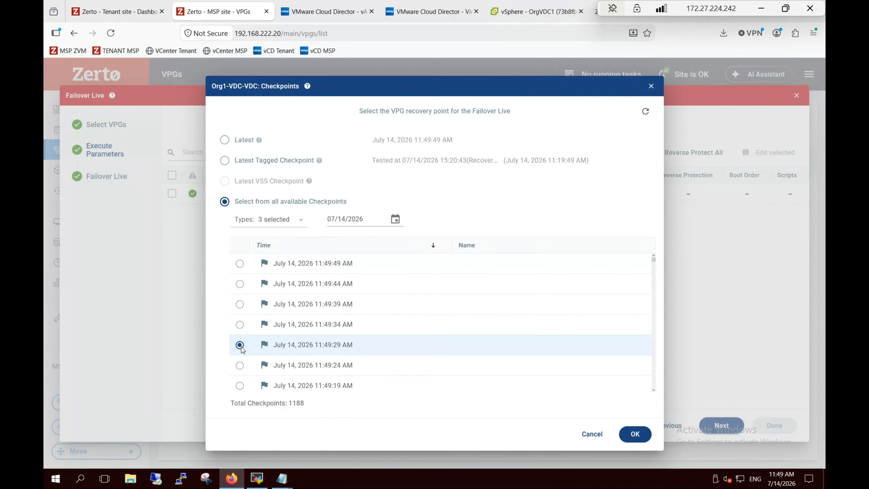
left_click(279, 220)
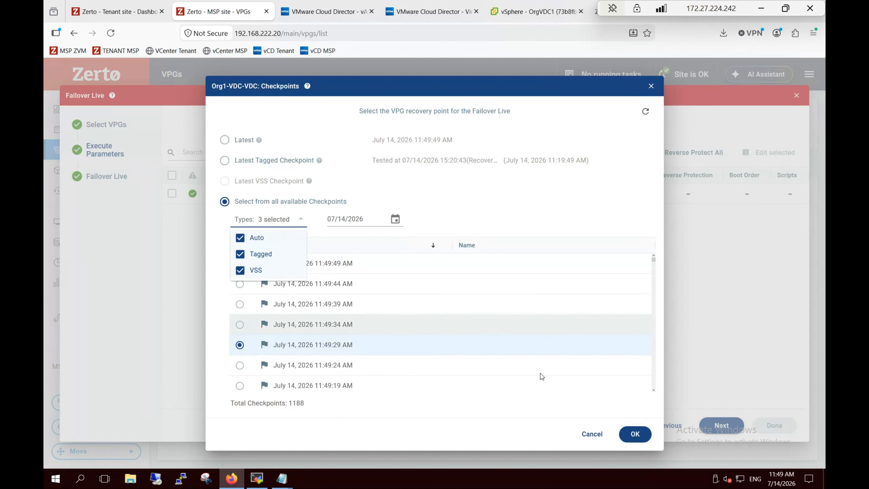
left_click(636, 434)
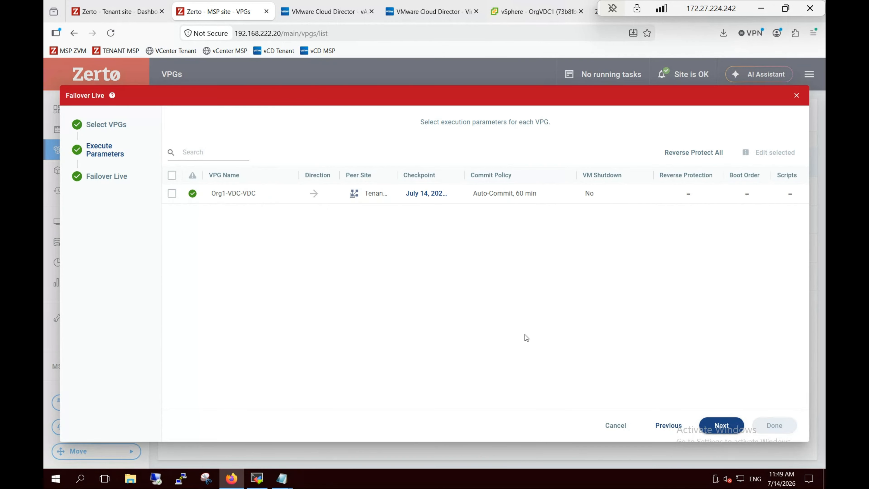
- Keep Auto-Commit after 60 minutes, set VM Shutdown to Yes, and enable Reverse Protection
left_click(564, 196)
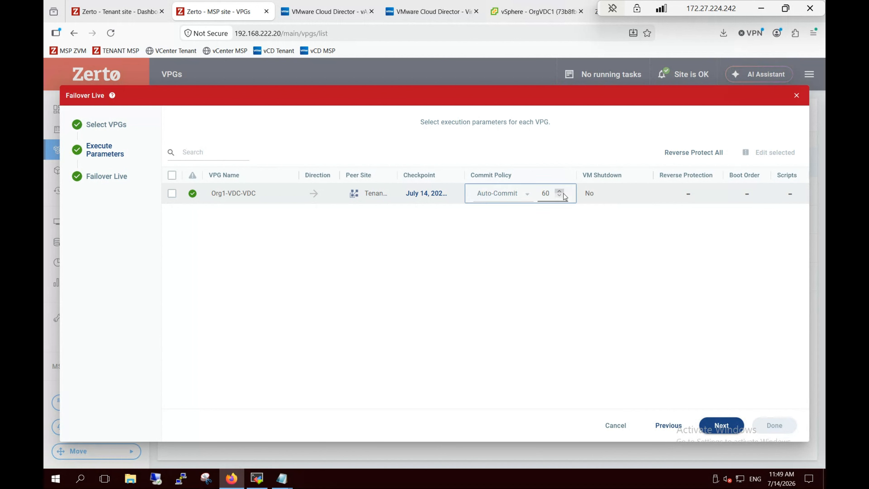
left_click(526, 194)
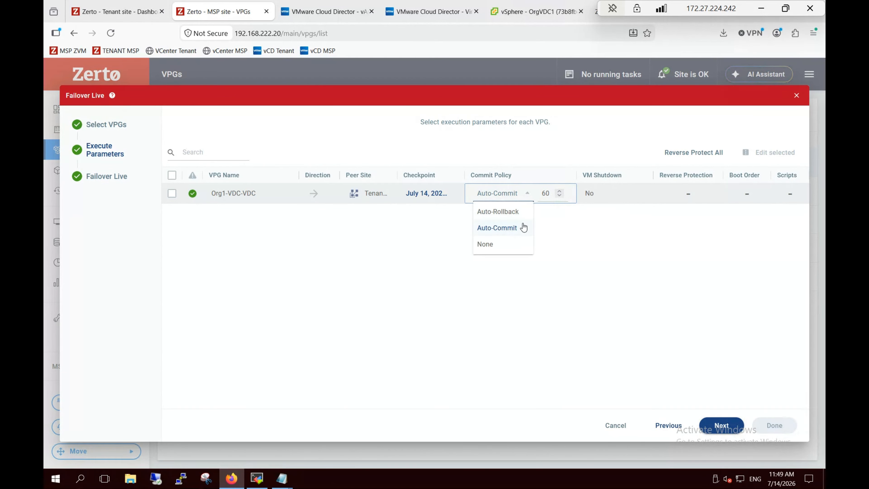
left_click(566, 229)
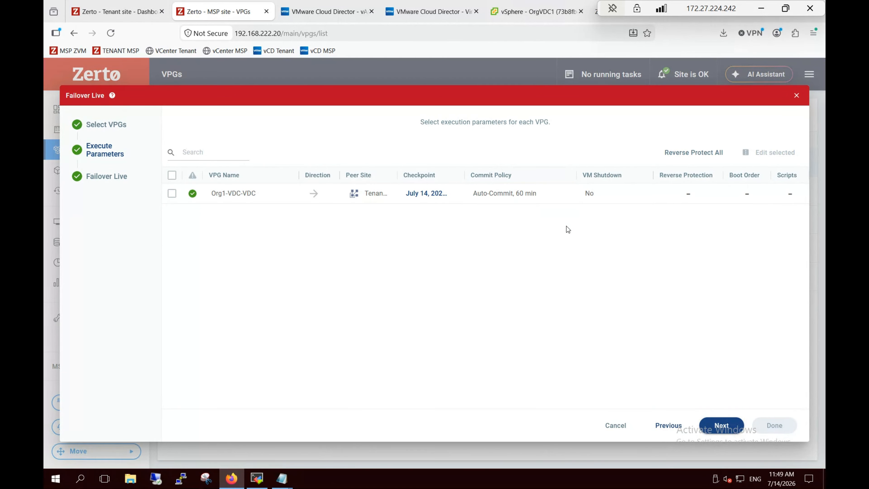
left_click(622, 202)
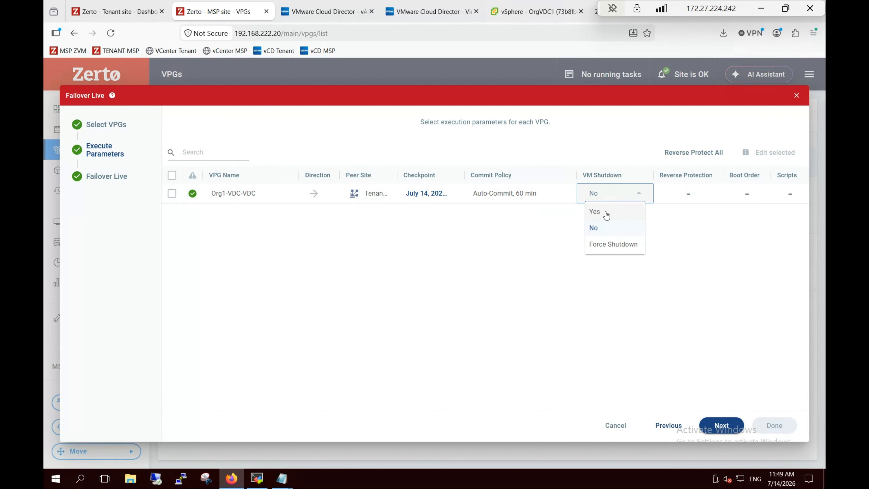
left_click(596, 212)
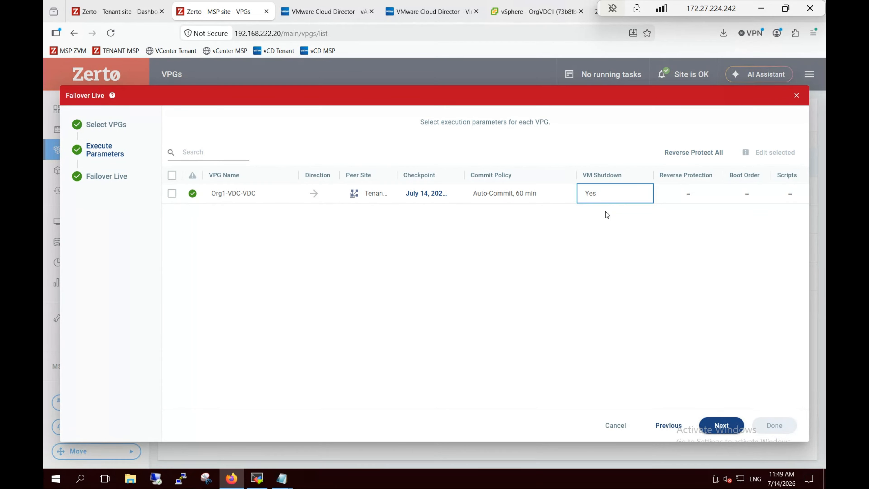
left_click(690, 195)
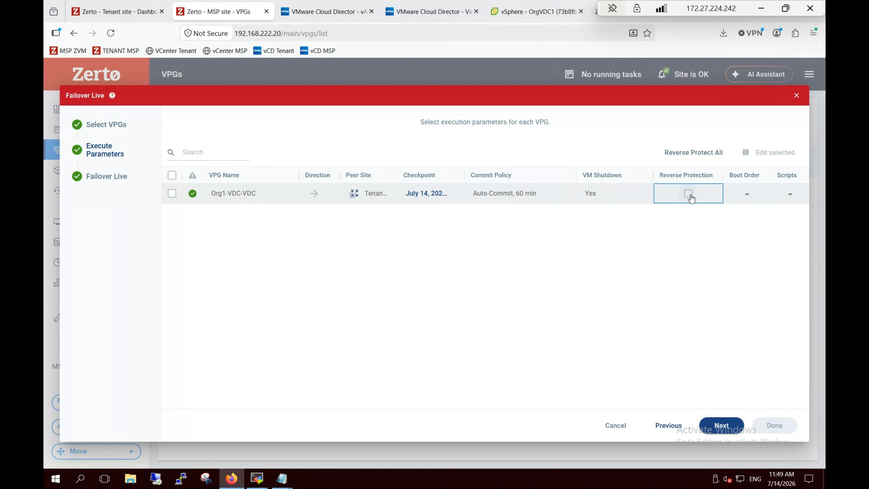
left_click(689, 193)
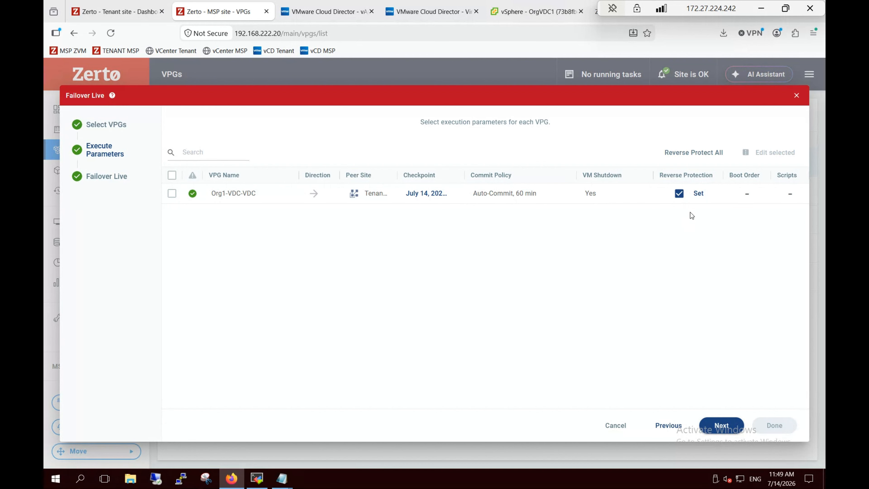
left_click(700, 194)
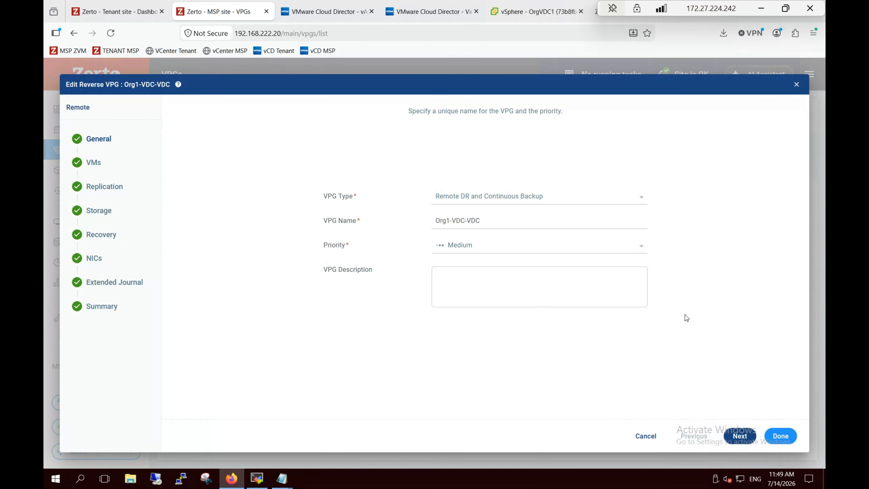
- Set the reverse VPG's scratch journal storage profile to StoragePolicy for both VMs
left_click(740, 437)
left_click(740, 437)
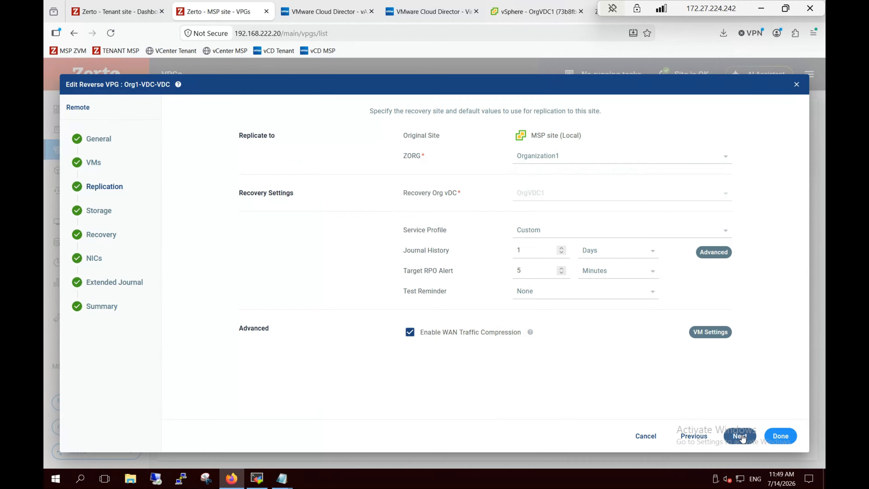
left_click(711, 335)
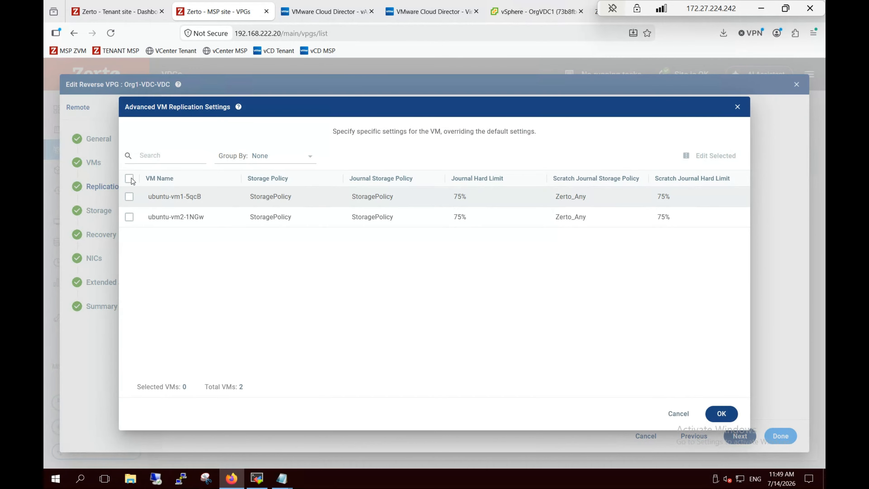
left_click(129, 179)
left_click(712, 156)
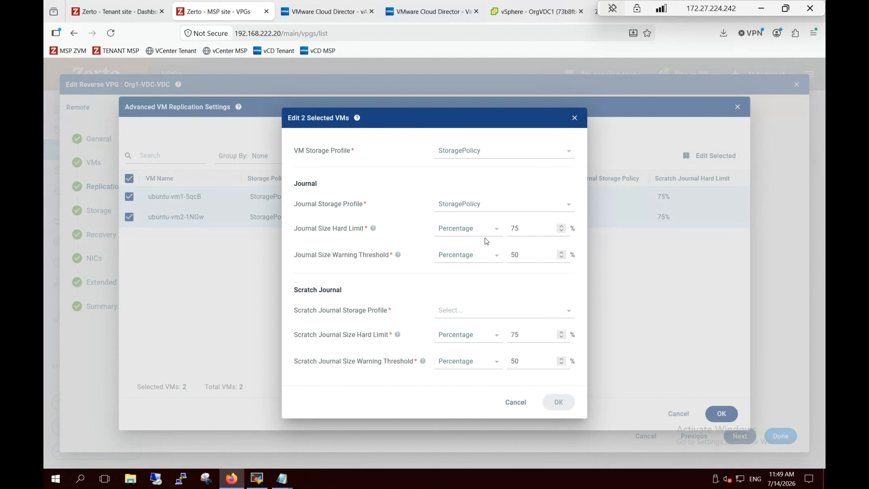
left_click(458, 316)
left_click(455, 344)
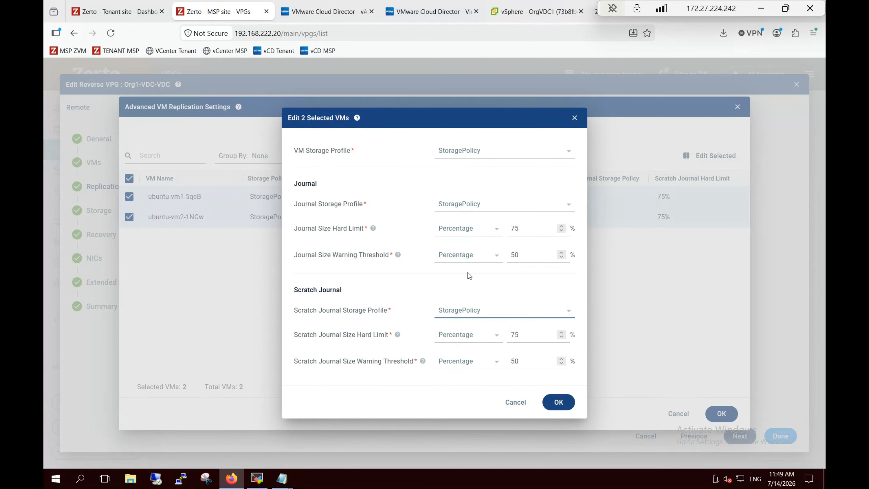
left_click(559, 402)
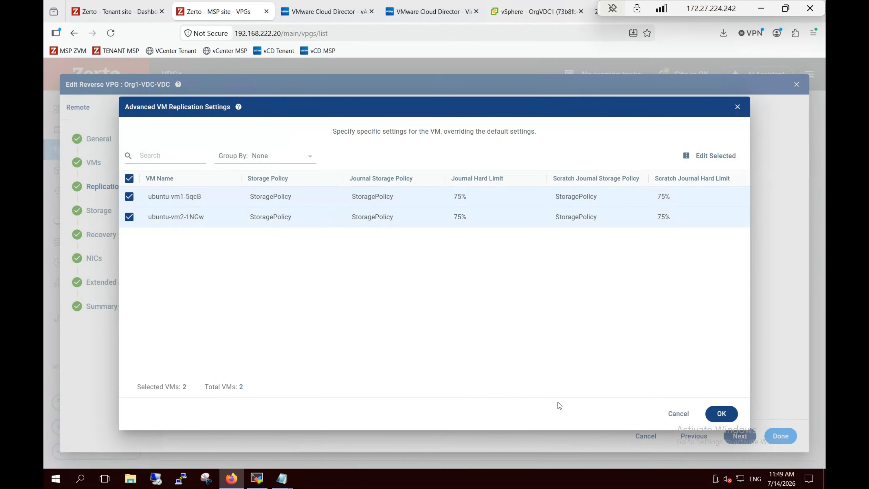
left_click(721, 414)
- Set both VMs' reverse recovery volumes to vCD managed storage policy StoragePolicy
left_click(738, 434)
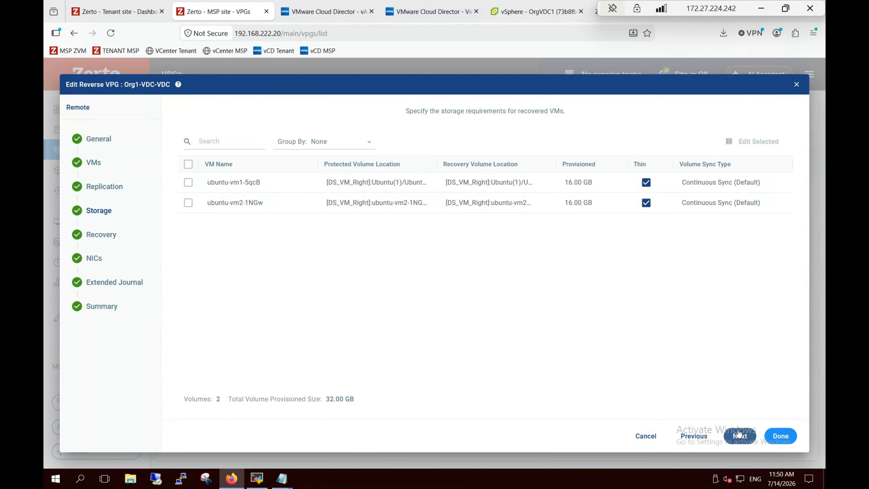
left_click(193, 187)
left_click(189, 163)
left_click(749, 142)
left_click(474, 235)
left_click(437, 248)
left_click(424, 266)
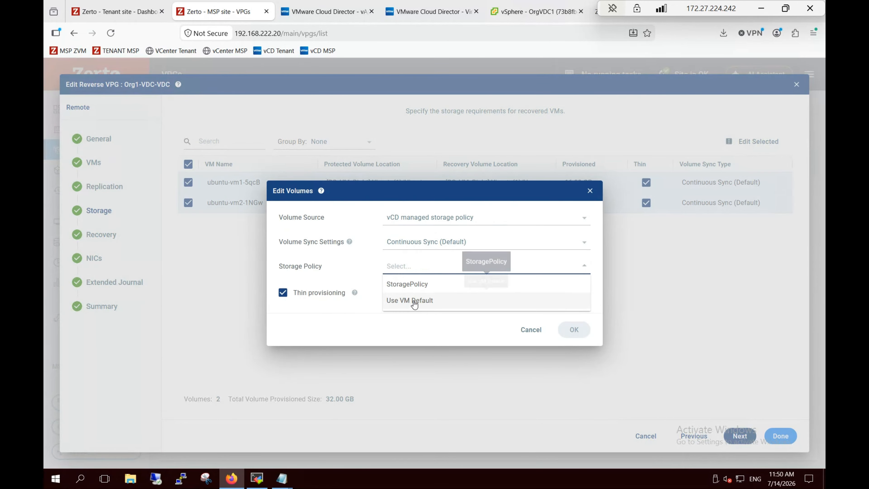
left_click(407, 283)
left_click(574, 329)
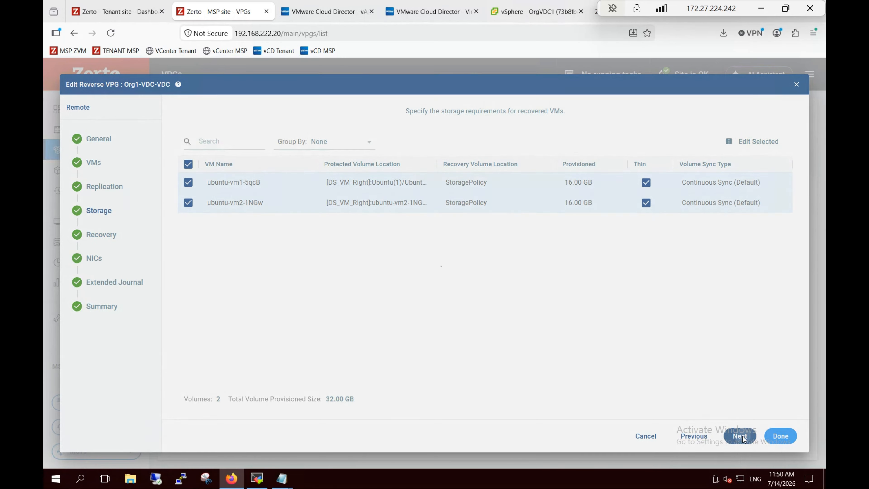
left_click(740, 436)
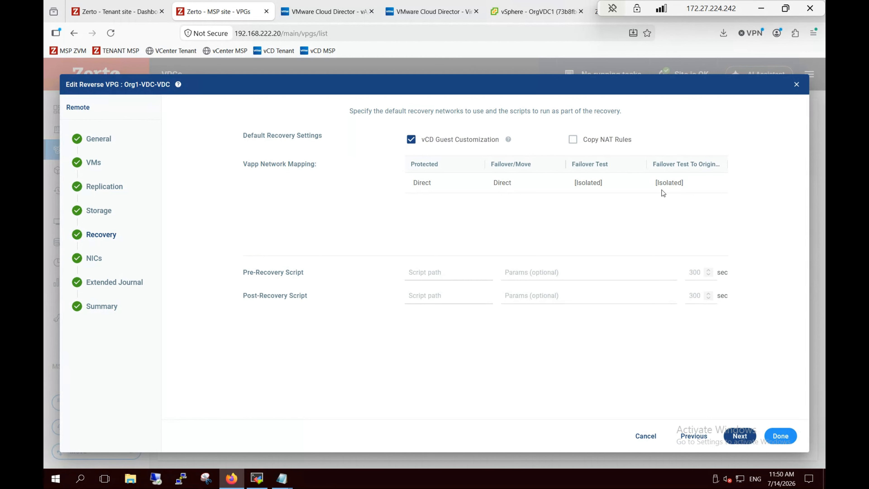
left_click(739, 436)
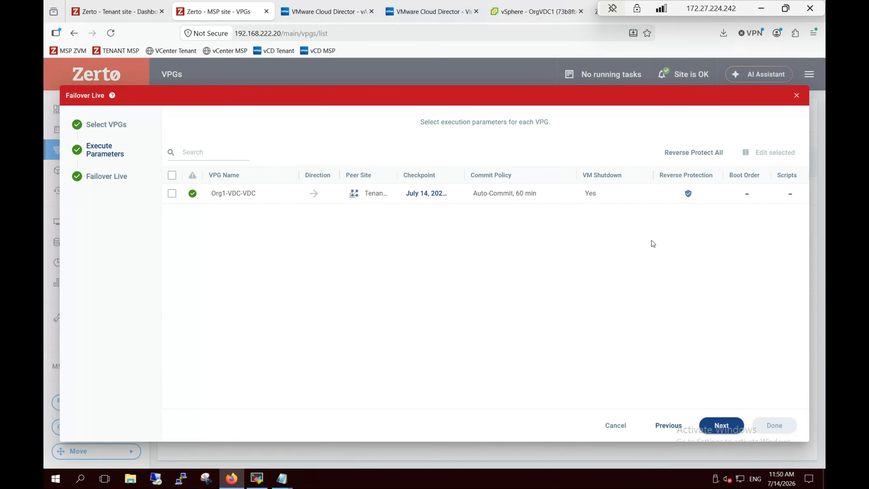
- Launch the live failover, accept the auto-commit warning, and watch the VPG state
left_click(721, 429)
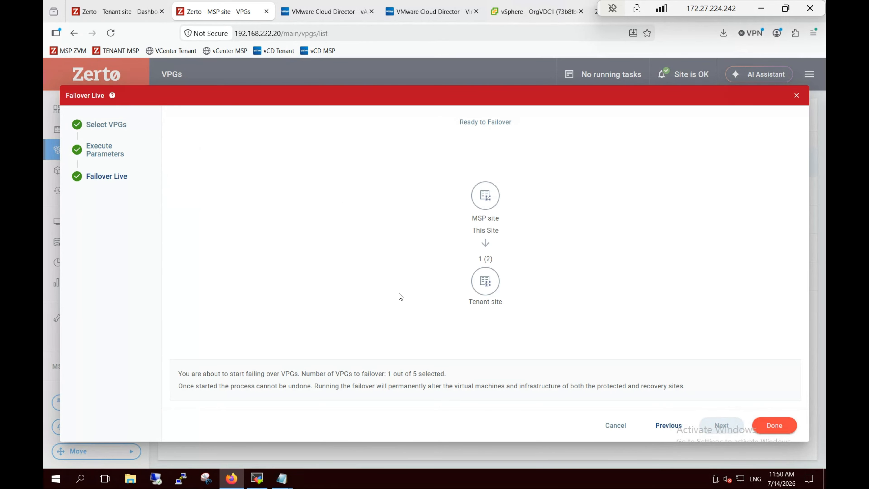
left_click(774, 425)
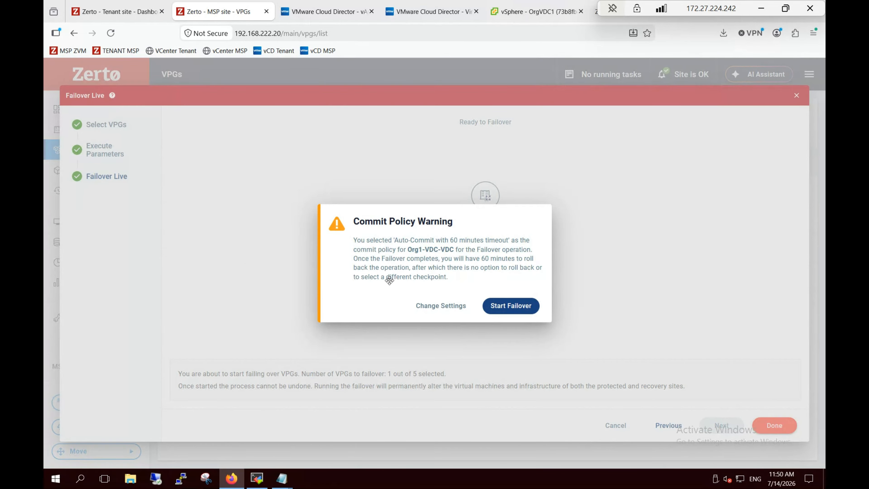
left_click(511, 306)
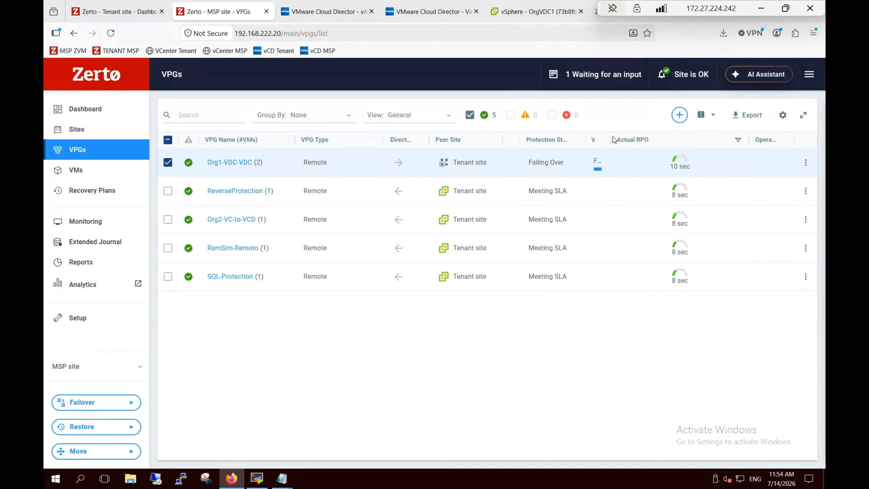
left_click_drag(611, 140, 719, 143)
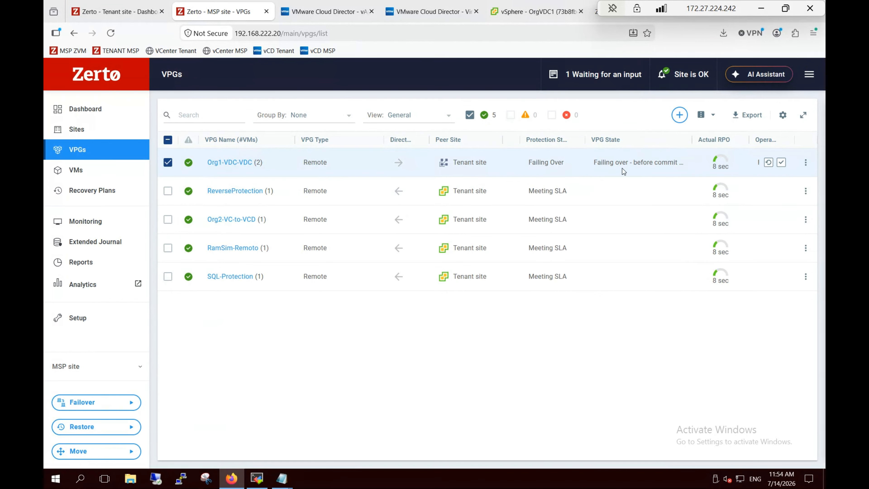
left_click(353, 4)
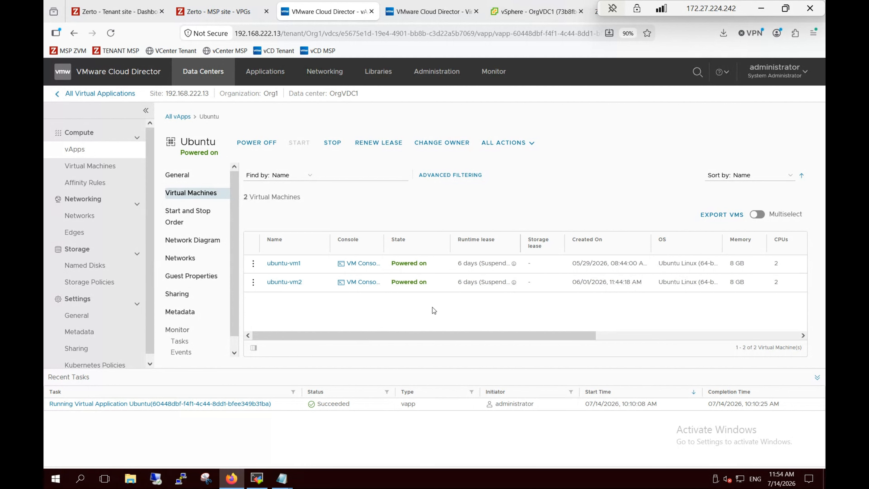
- Refresh the tenant's vApps and list the recovered Ubuntu vApp's two virtual machines
left_click(430, 6)
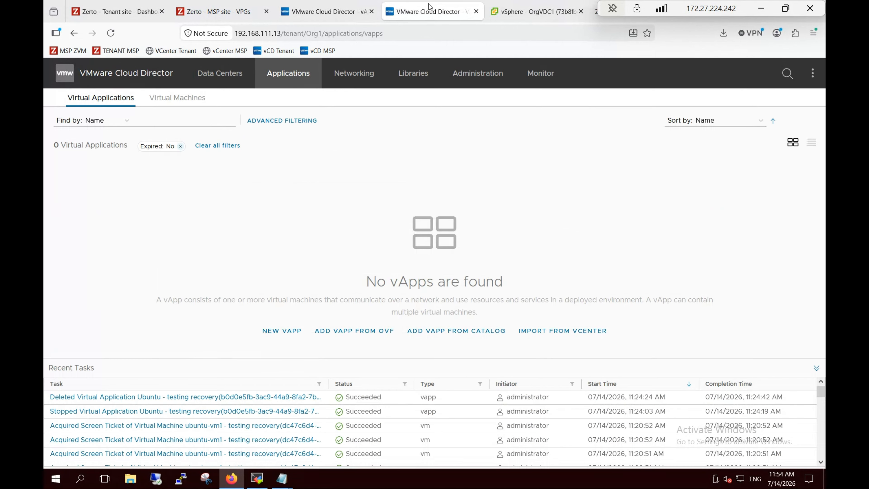
left_click(111, 33)
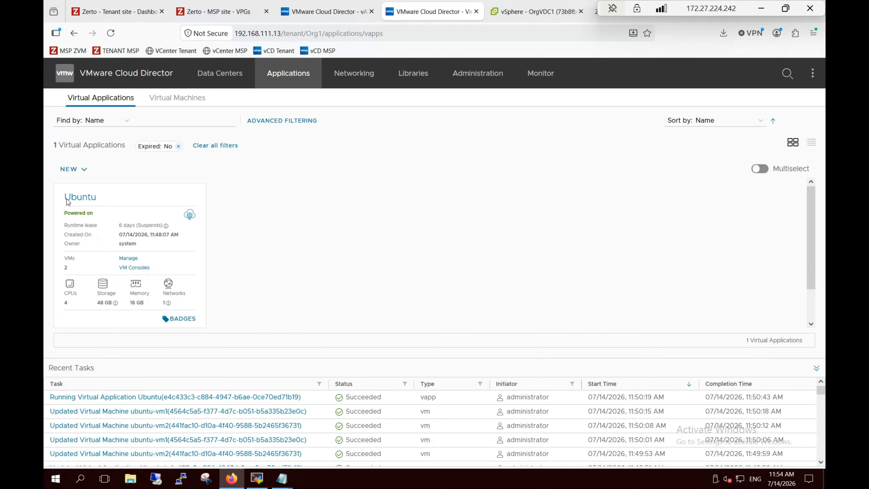
left_click(90, 201)
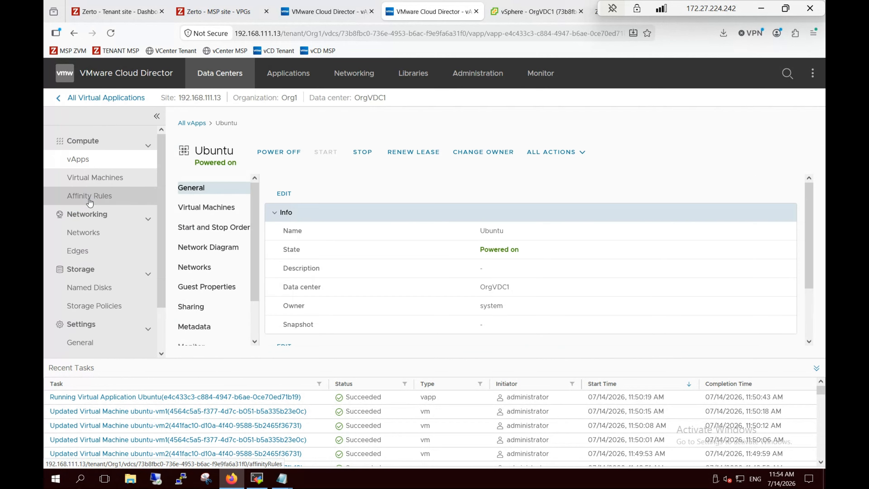
left_click(209, 208)
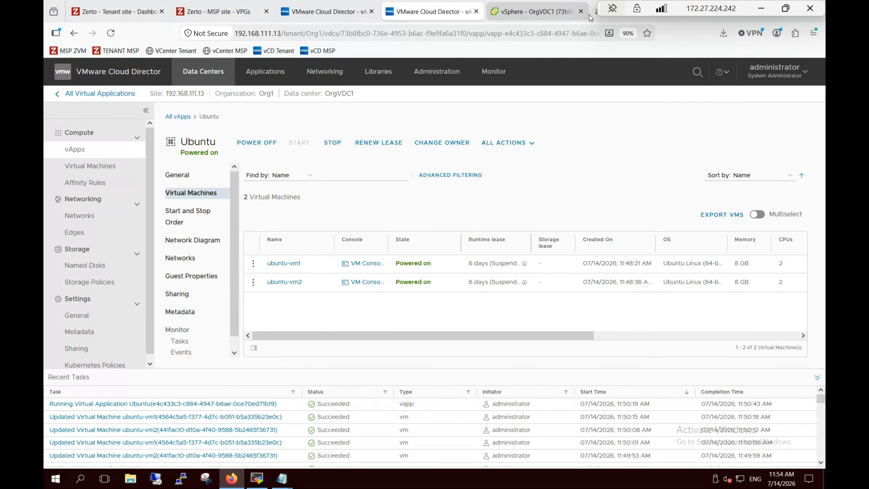
left_click(536, 11)
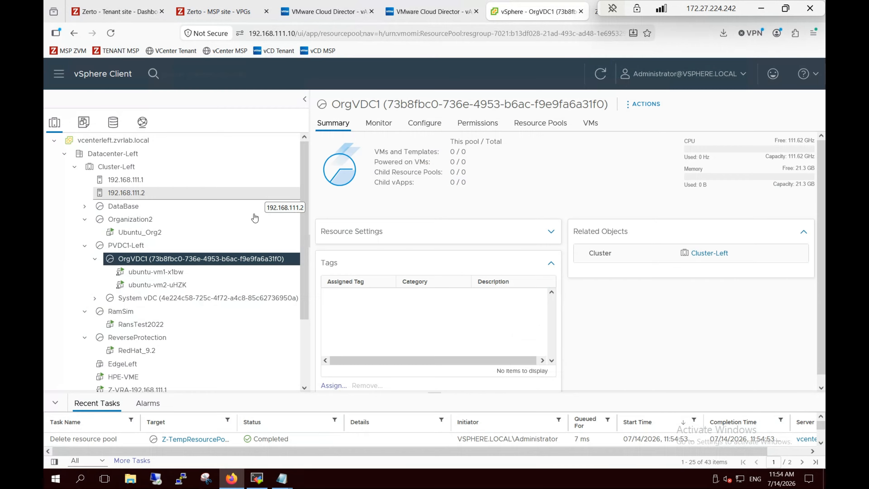
- Review the summaries of ubuntu-vm1-x1bw and ubuntu-vm2-uHZK, ending on ubuntu-vm1-x1bw
left_click(166, 276)
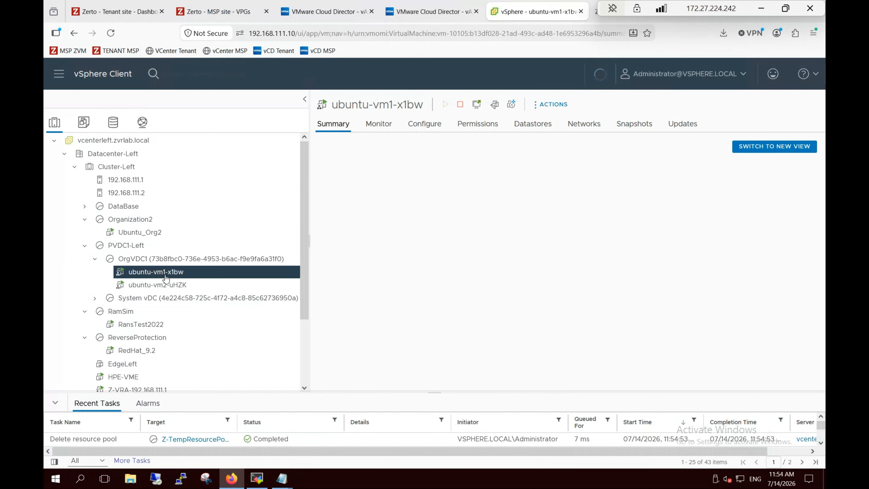
left_click(165, 290)
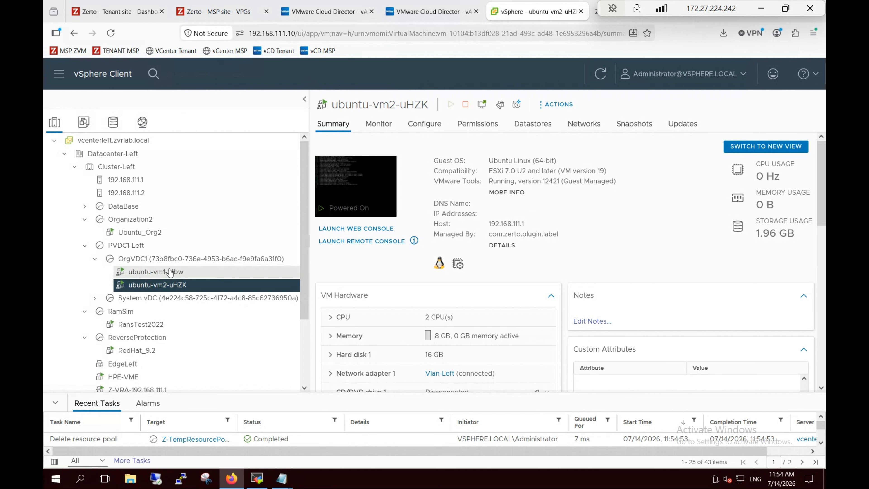
left_click(170, 273)
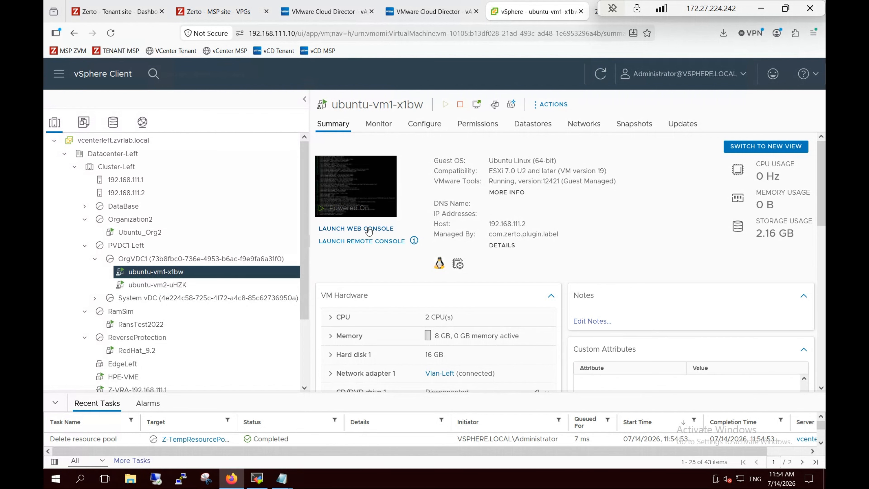
- Launch a web console on ubuntu-vm1-x1bw and log in with the account's username and password
left_click(368, 228)
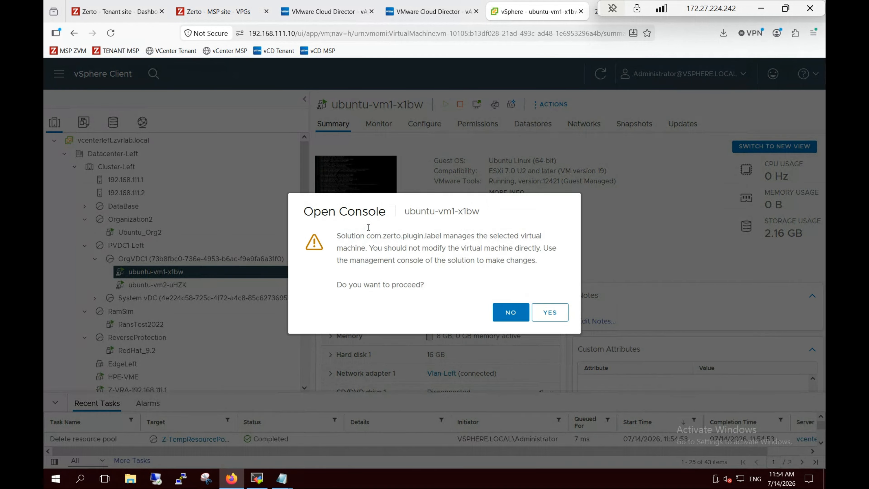
left_click(512, 312)
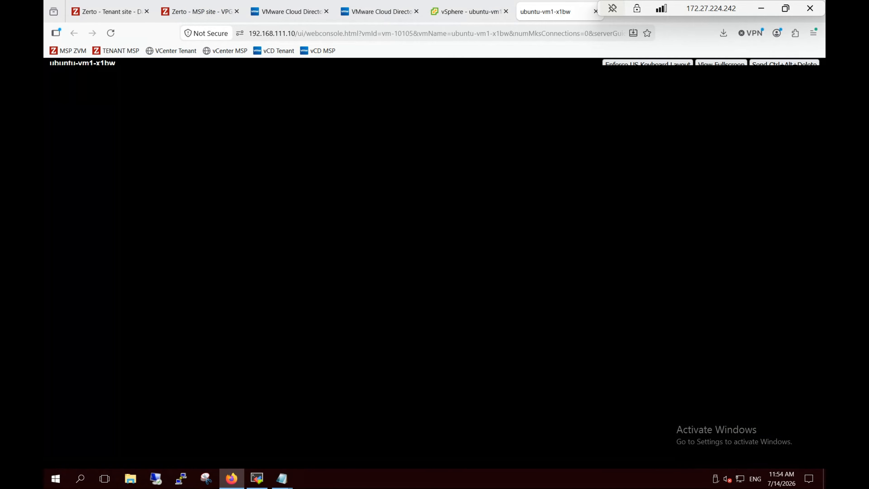
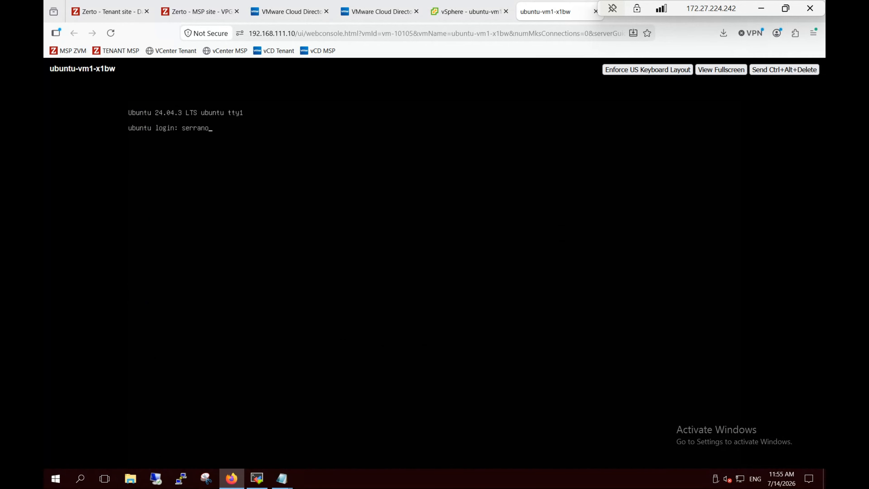
key("Return")
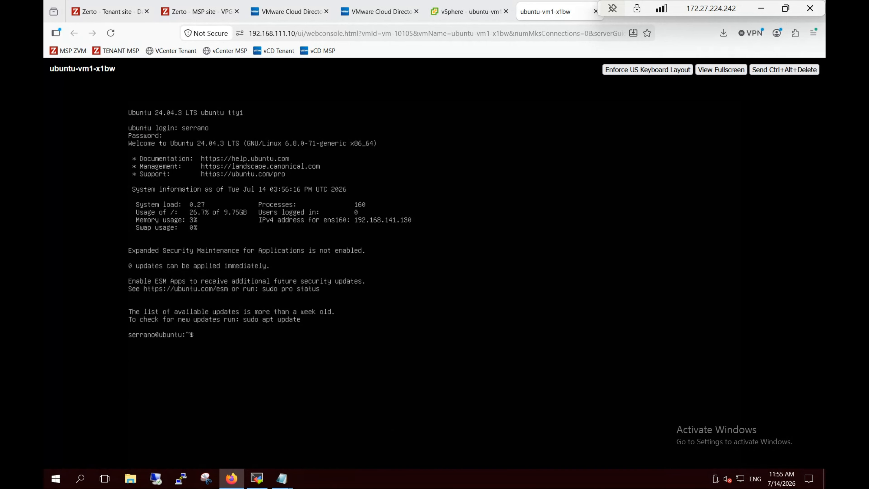
key("Return")
key("Return")
key("Return")
key("Return")
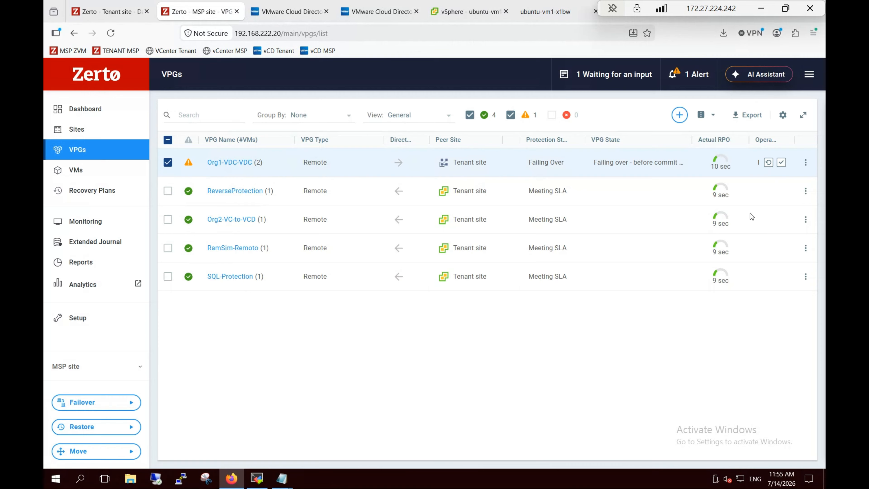
- Commit the Org1-VDC-VDC failover with Reverse Protection kept, then check its progress under running tasks
left_click(781, 164)
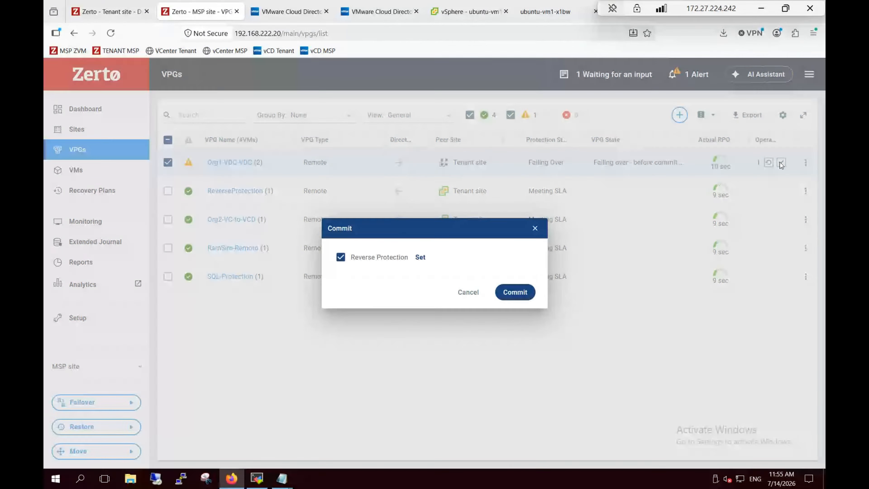
left_click(518, 294)
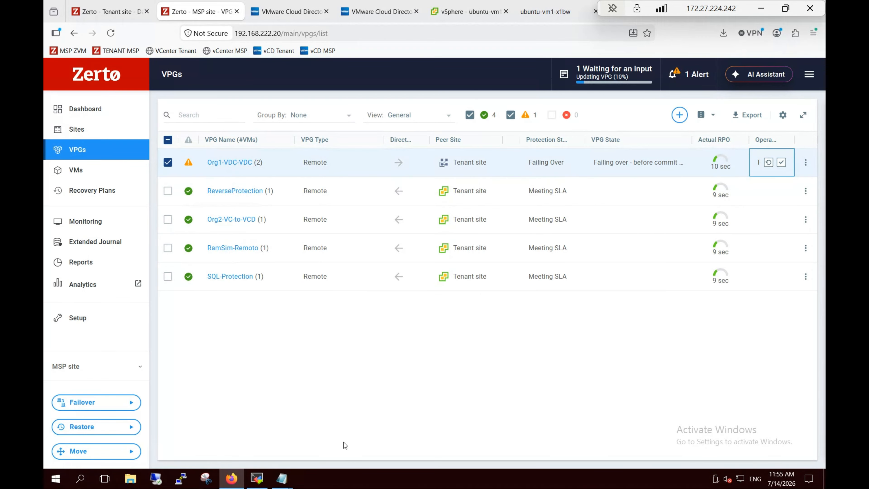
left_click(611, 73)
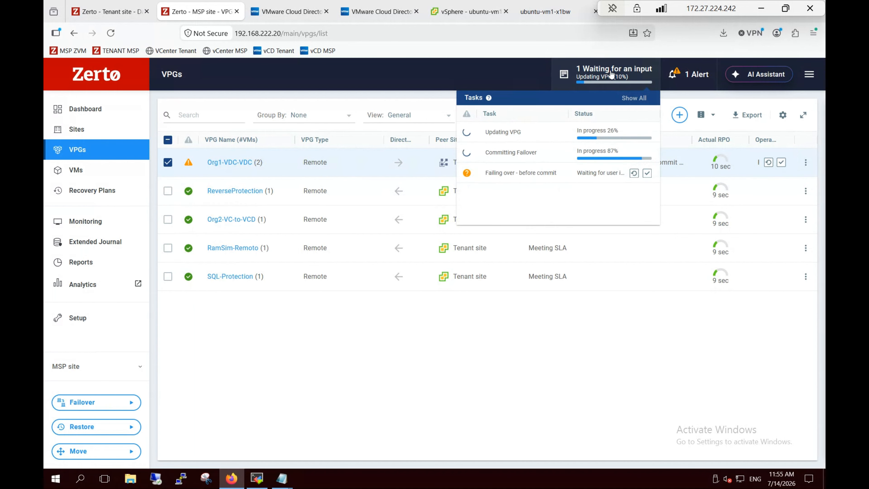